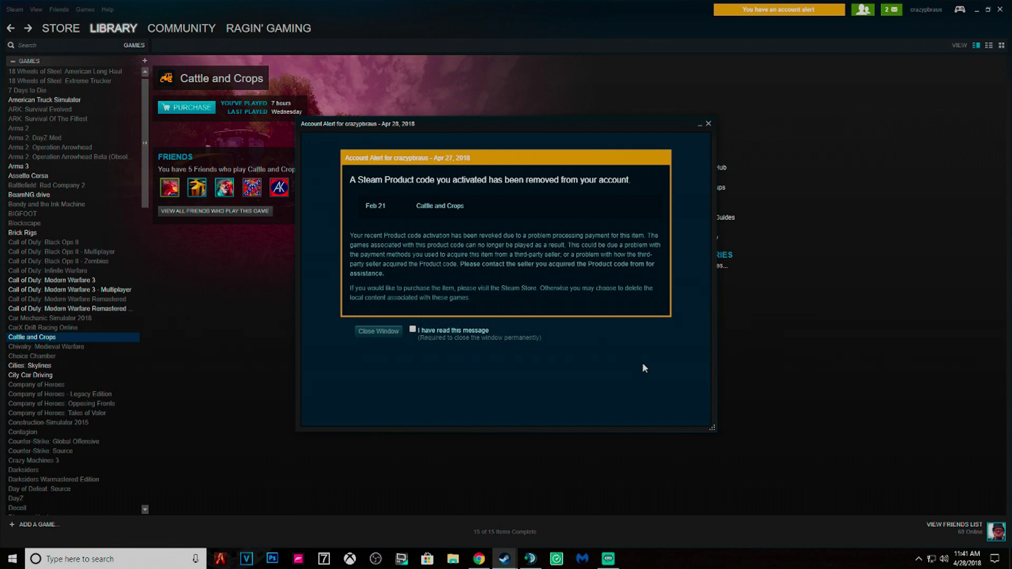
# Step: View the 'Purchased and now revoked' Support Hub ticket, then go back a page
pyautogui.click(480, 559)
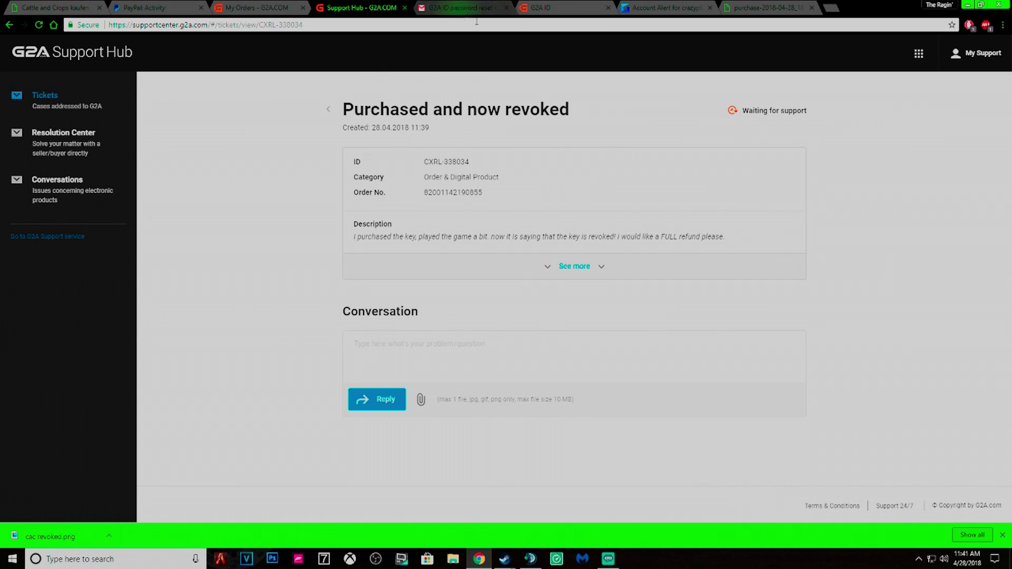
pyautogui.click(9, 25)
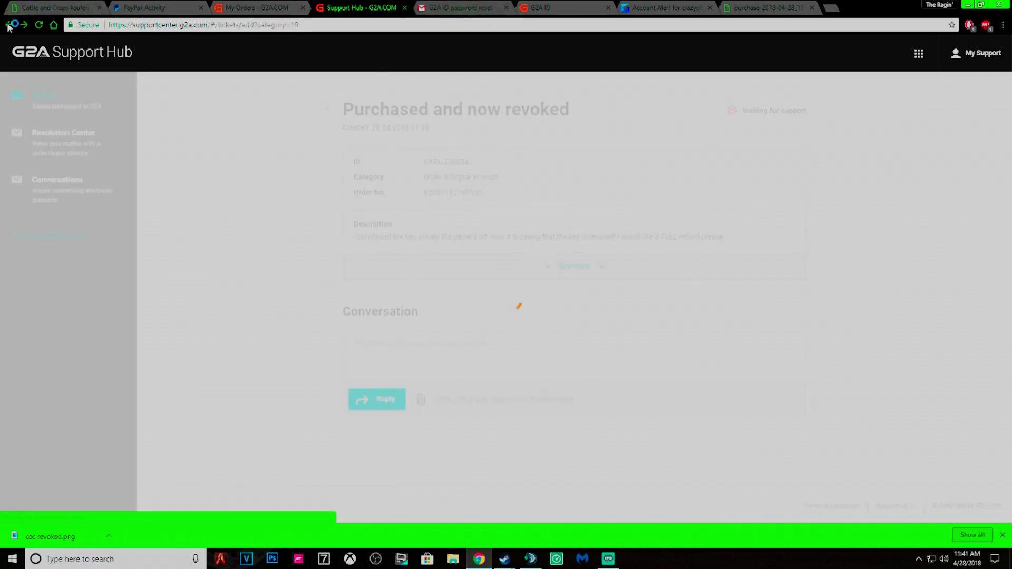
pyautogui.click(254, 7)
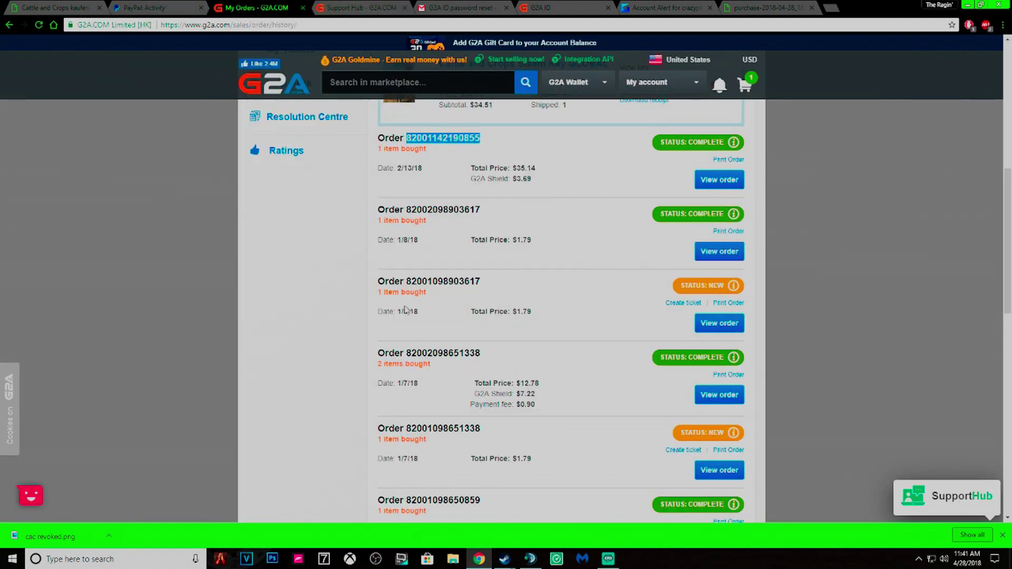
pyautogui.click(427, 147)
pyautogui.click(719, 179)
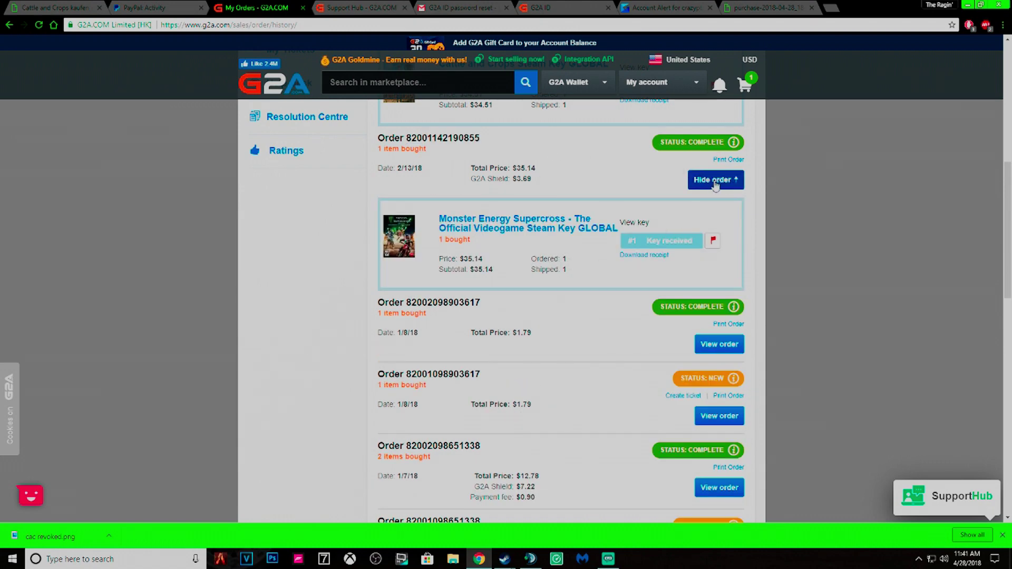
pyautogui.click(713, 182)
pyautogui.scroll(2, 566, 294)
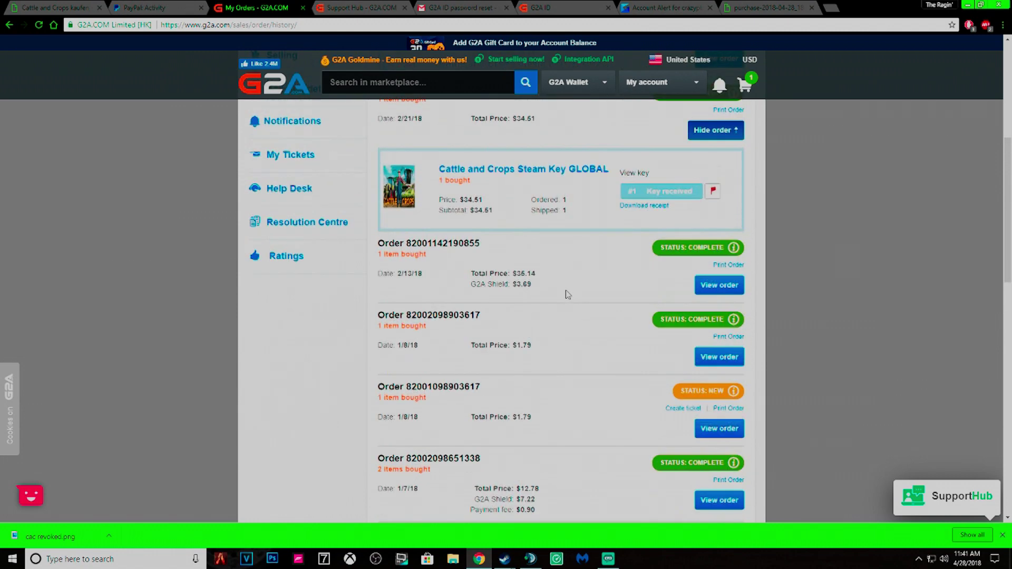
pyautogui.scroll(-3, 566, 294)
pyautogui.scroll(-3, 565, 294)
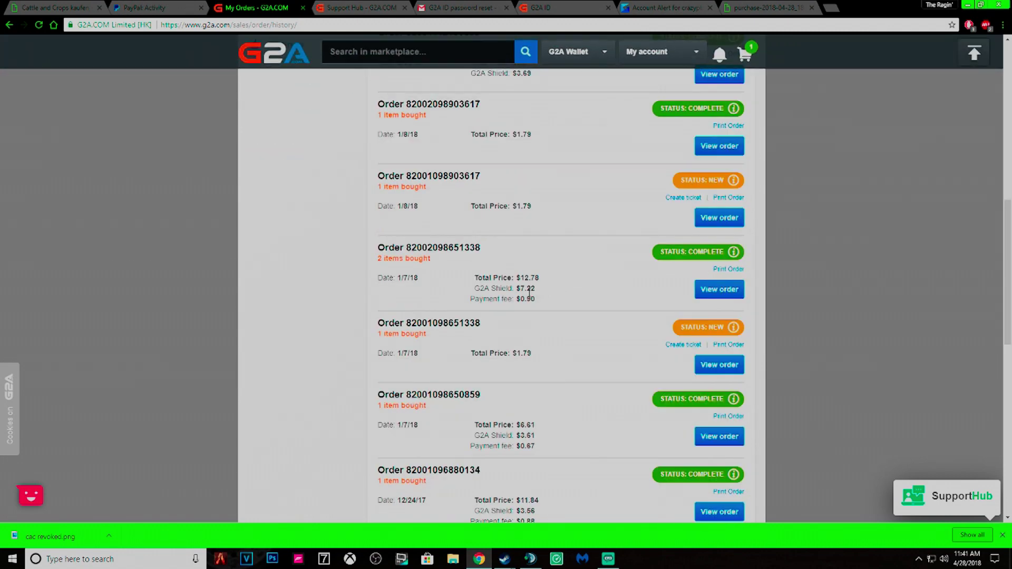
pyautogui.scroll(-3, 514, 282)
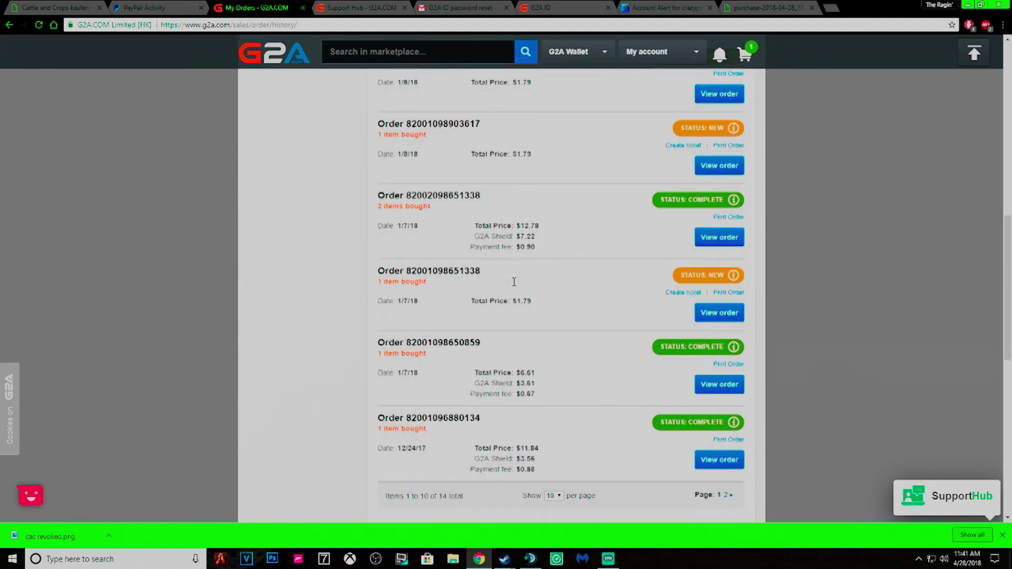
pyautogui.scroll(-3, 514, 281)
pyautogui.scroll(5, 514, 282)
pyautogui.scroll(3, 514, 281)
pyautogui.scroll(1, 514, 284)
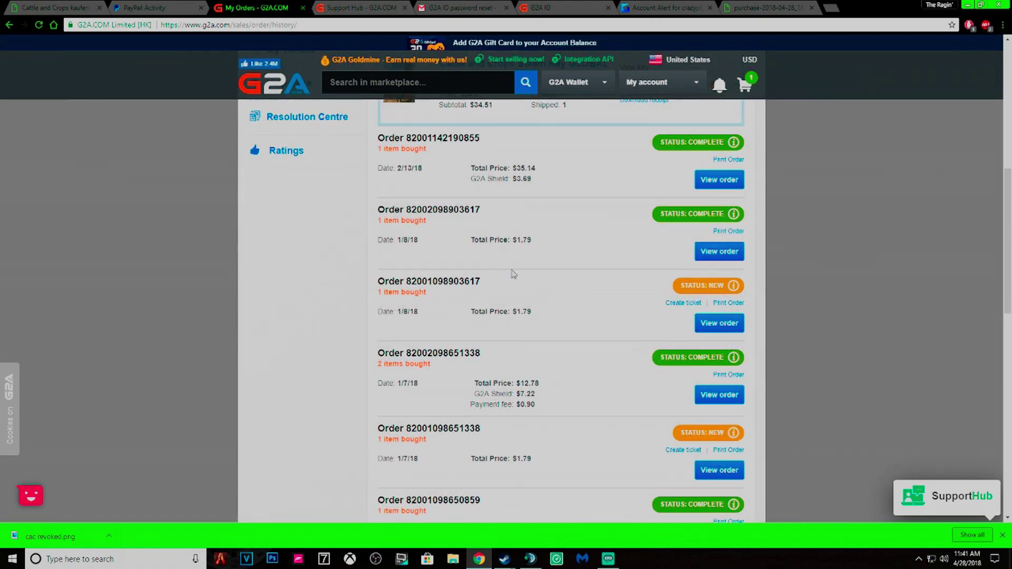
pyautogui.scroll(5, 513, 274)
pyautogui.scroll(3, 518, 275)
pyautogui.scroll(-2, 520, 277)
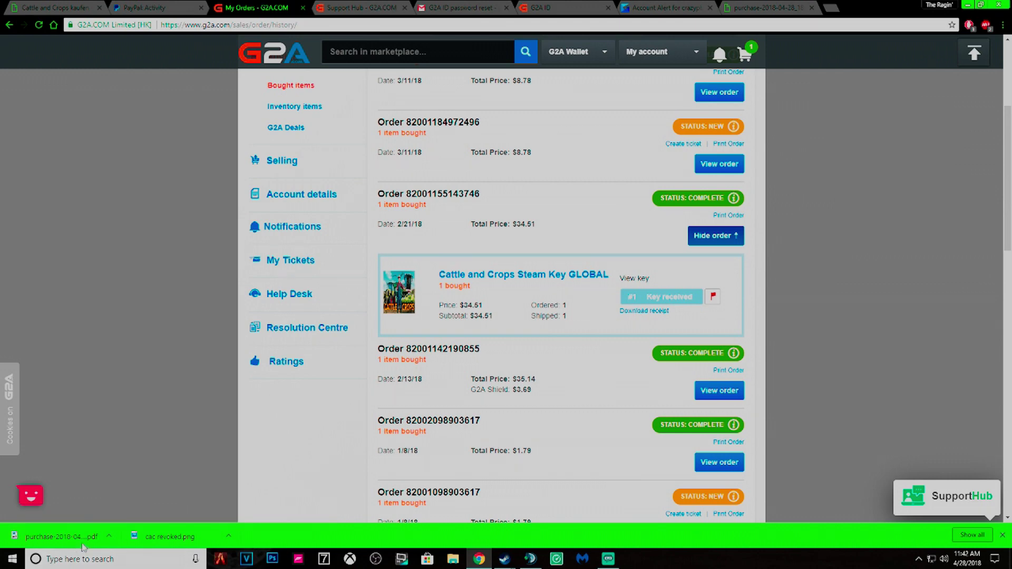
pyautogui.click(62, 536)
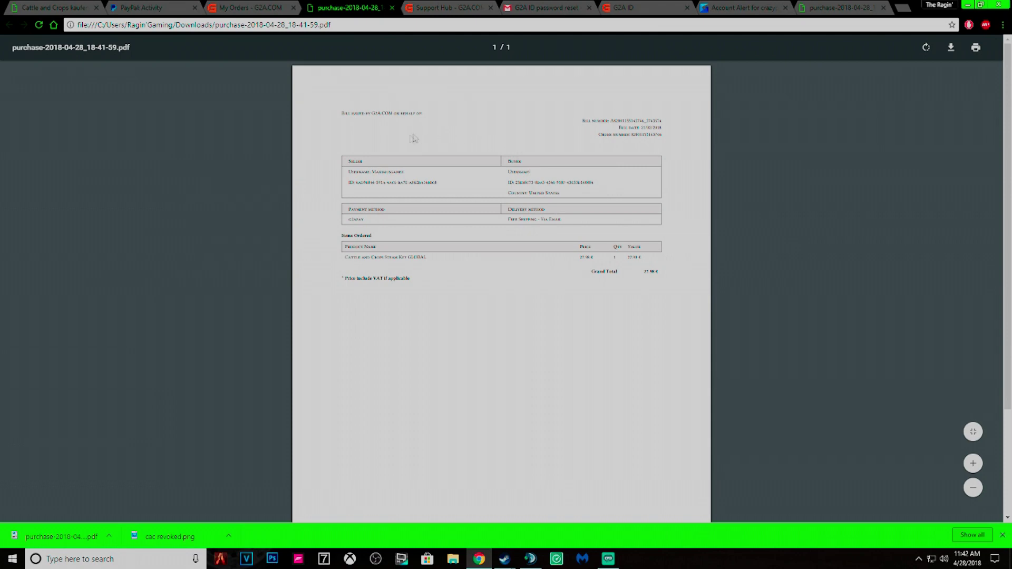
# Step: Zoom into the receipt, highlight the seller's username and ID, then return to order history
pyautogui.click(973, 464)
pyautogui.click(973, 464)
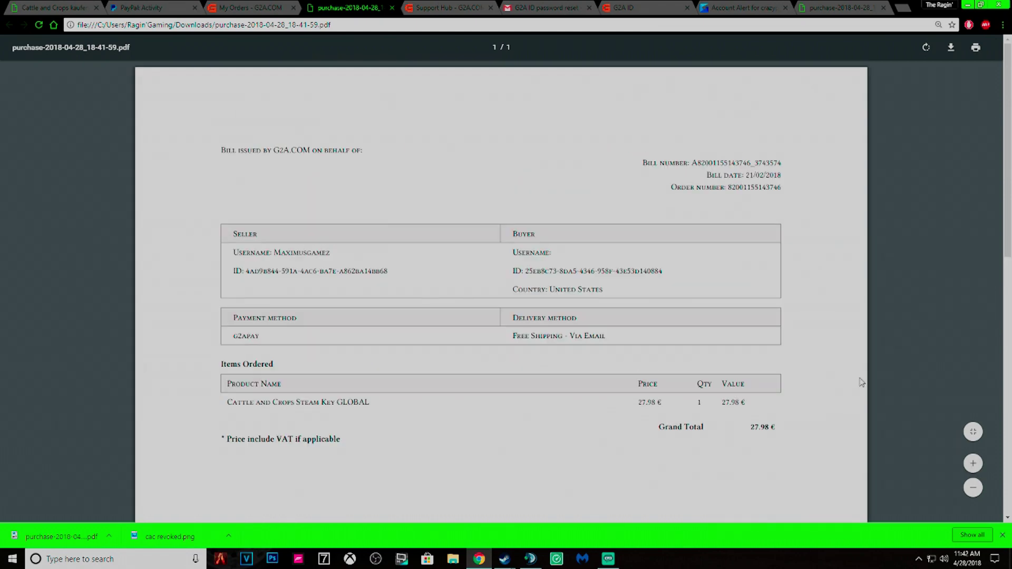
pyautogui.scroll(-1, 862, 380)
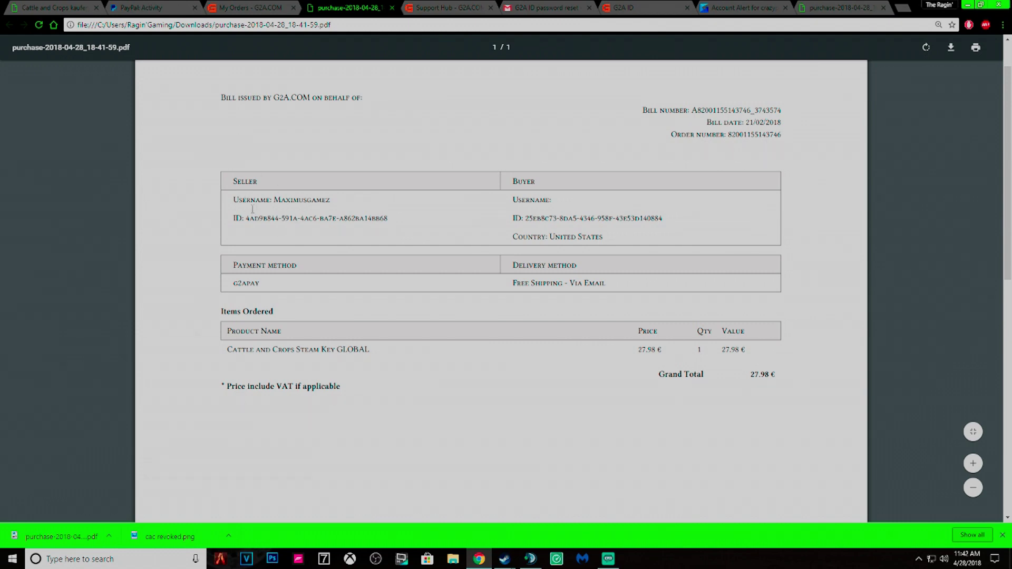
pyautogui.moveTo(234, 200); pyautogui.dragTo(330, 200)
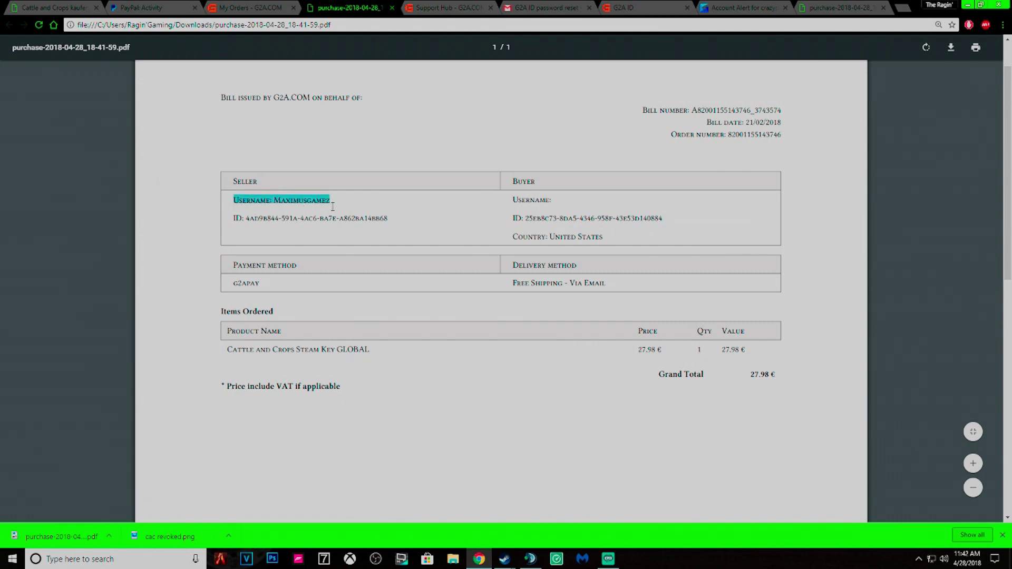
pyautogui.moveTo(246, 219); pyautogui.dragTo(385, 219)
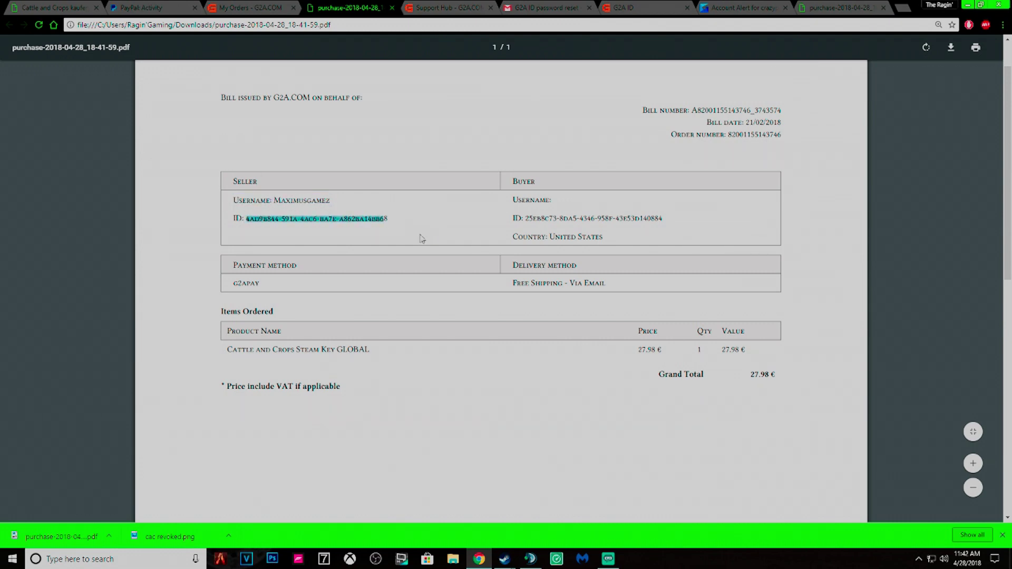
pyautogui.click(422, 239)
pyautogui.scroll(-1, 560, 242)
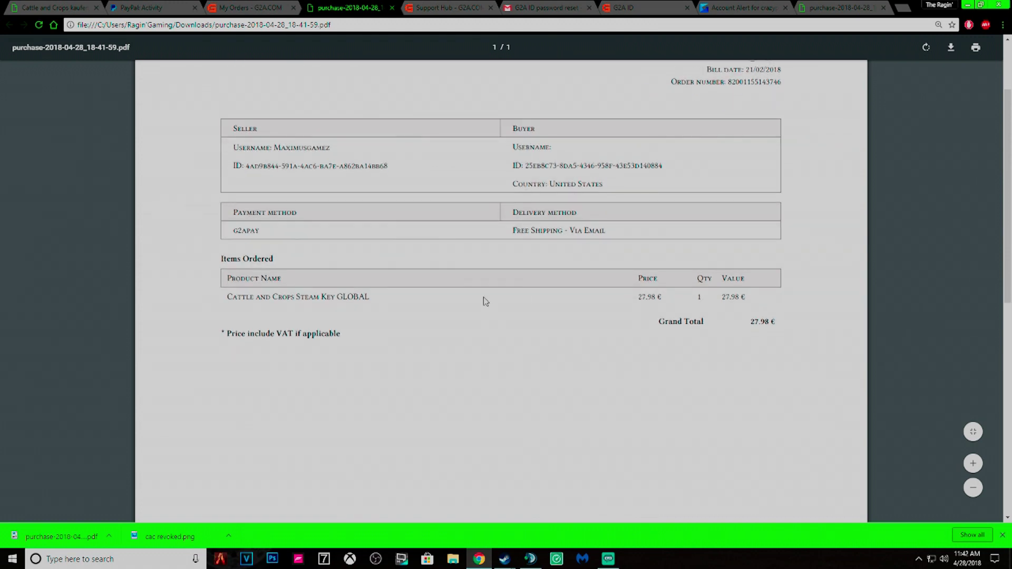
pyautogui.scroll(3, 484, 300)
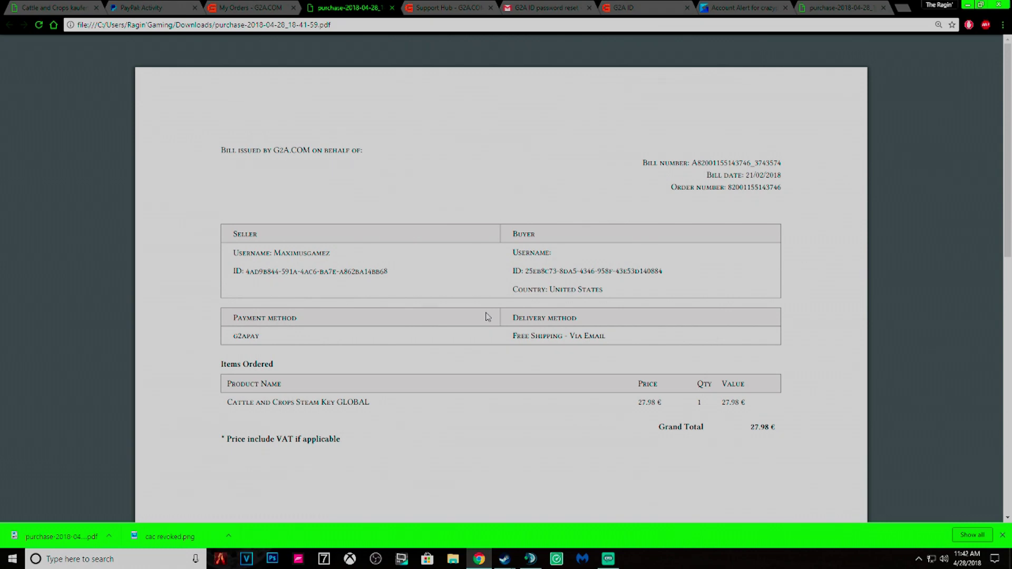
pyautogui.scroll(-2, 487, 317)
pyautogui.click(250, 8)
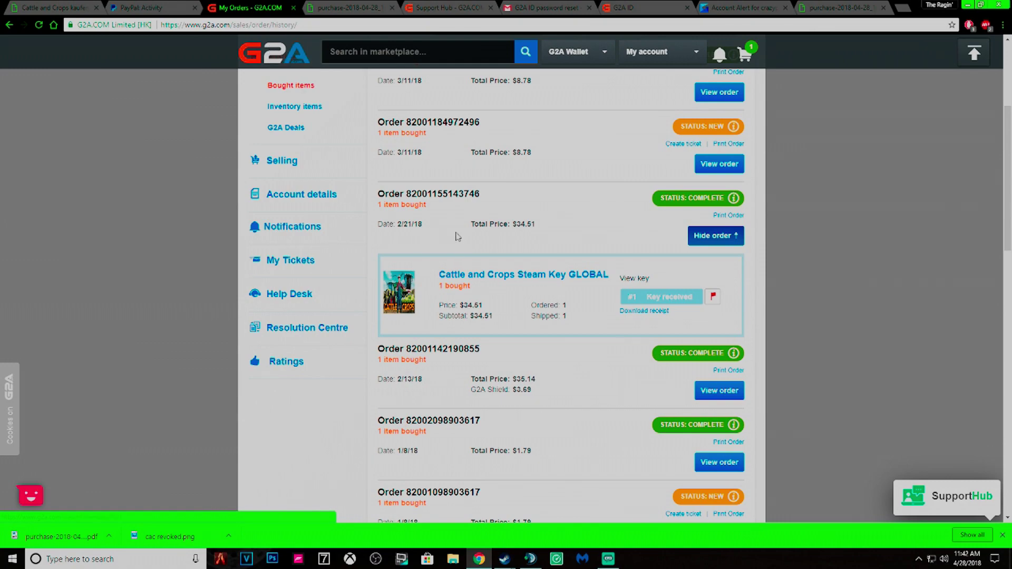
pyautogui.scroll(-1, 457, 235)
pyautogui.scroll(3, 467, 238)
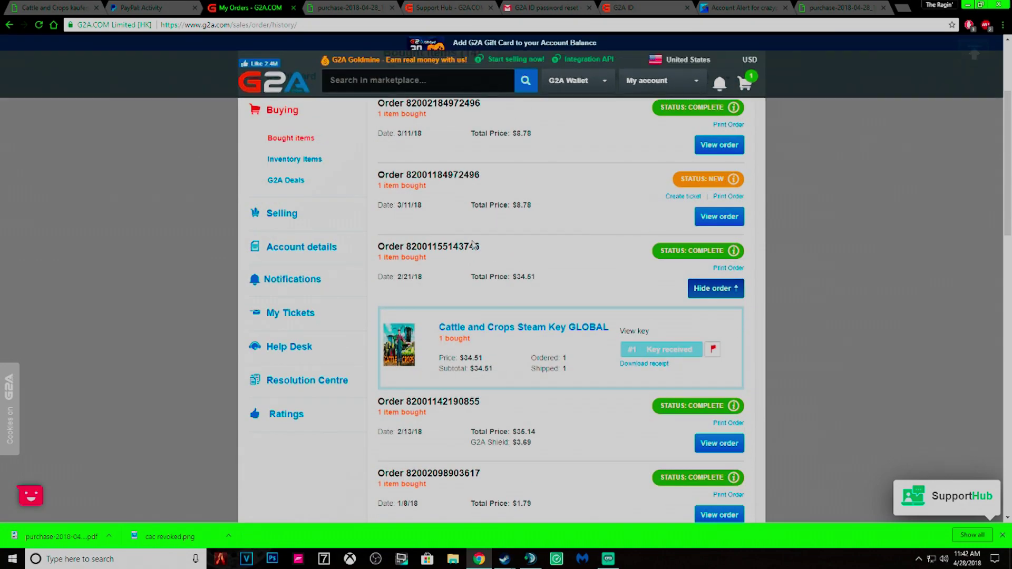
pyautogui.scroll(2, 473, 243)
pyautogui.scroll(-2, 472, 243)
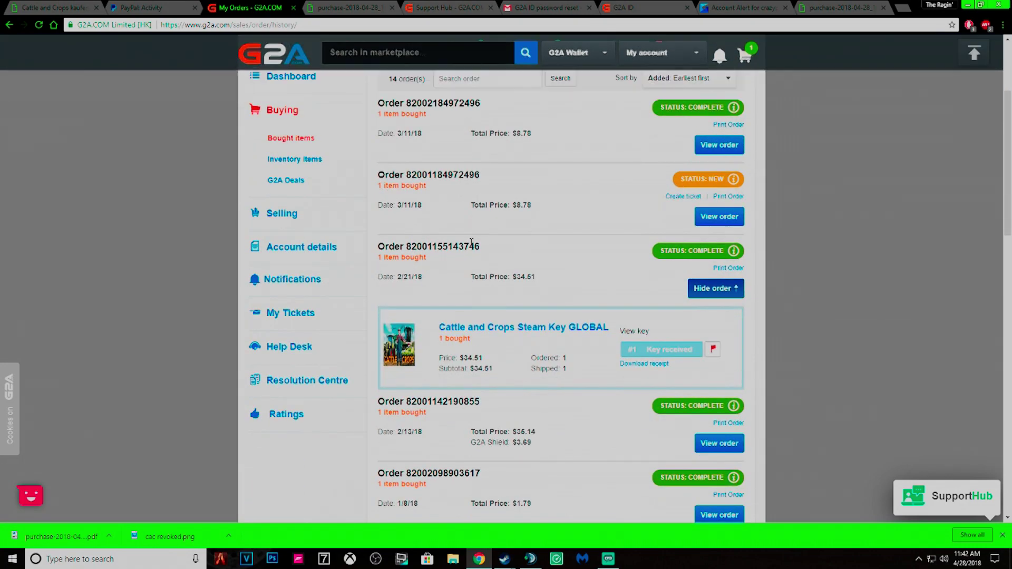
pyautogui.moveTo(504, 559)
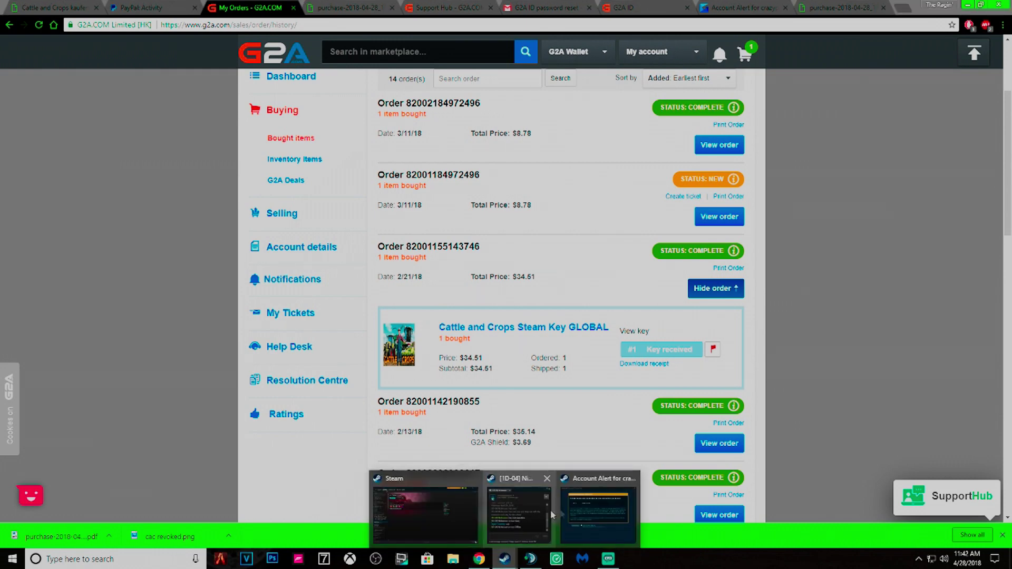
pyautogui.click(596, 511)
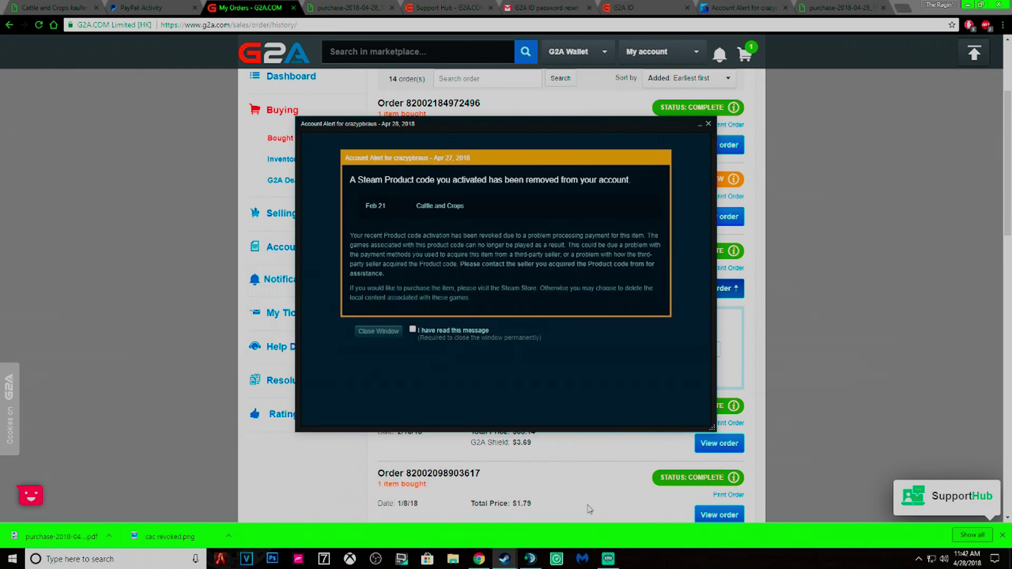